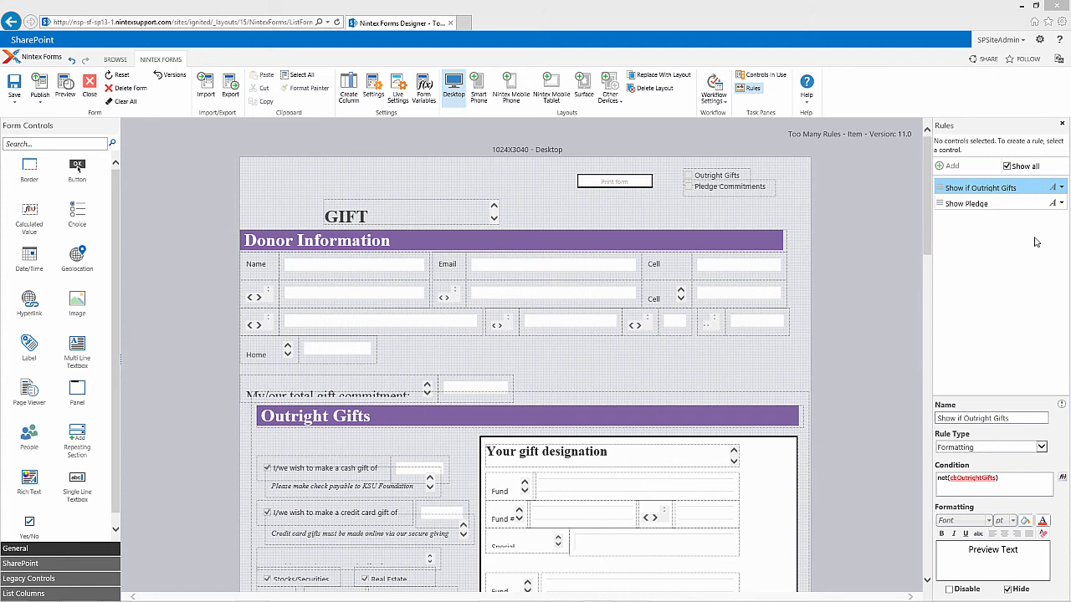
Step: Display the Show Pledge rule's settings and preview the desktop form in edit mode with Outright Gifts ticked
{"action": "left_click", "coordinate": [1010, 204]}
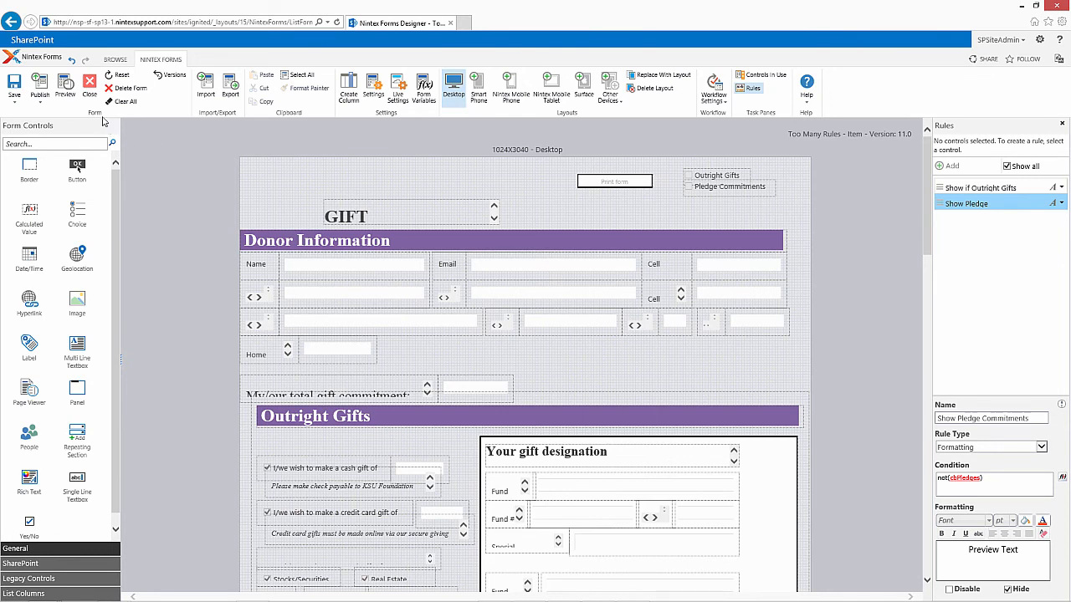
{"action": "left_click", "coordinate": [66, 96]}
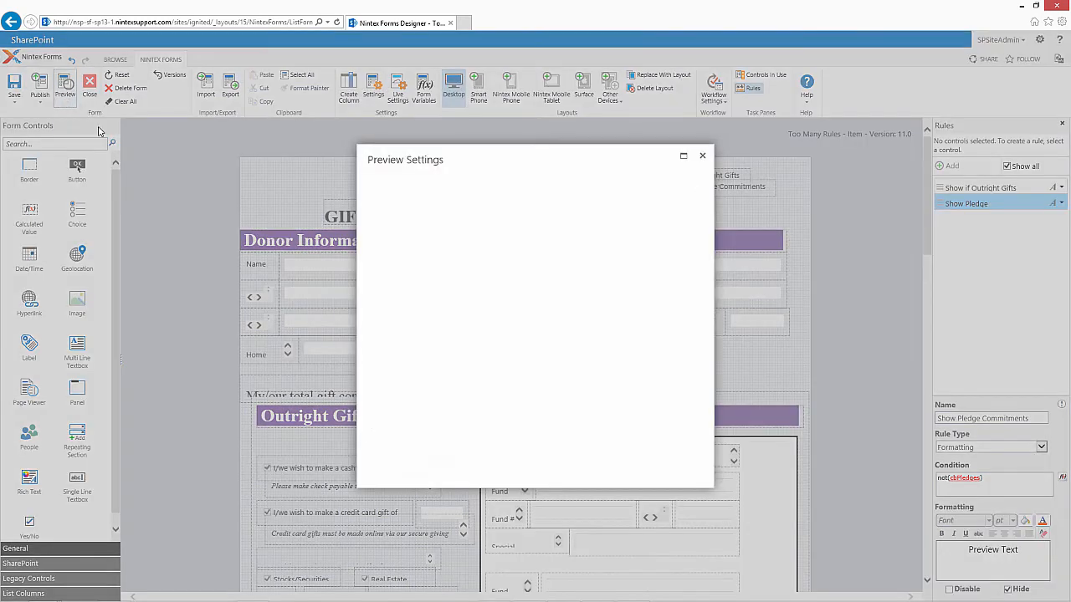
{"action": "left_click", "coordinate": [382, 209]}
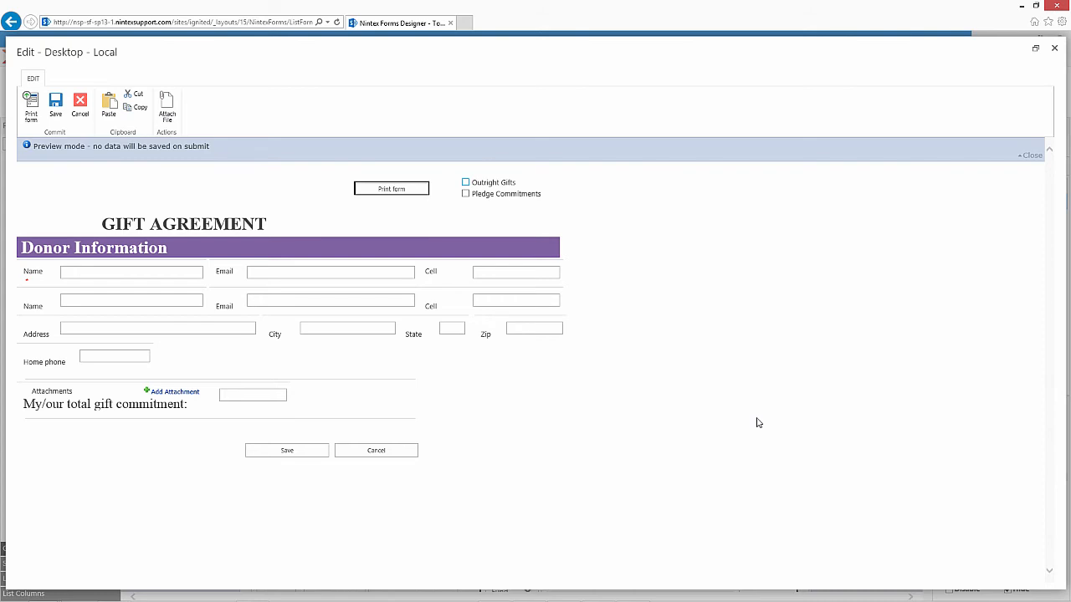
{"action": "left_click", "coordinate": [465, 183]}
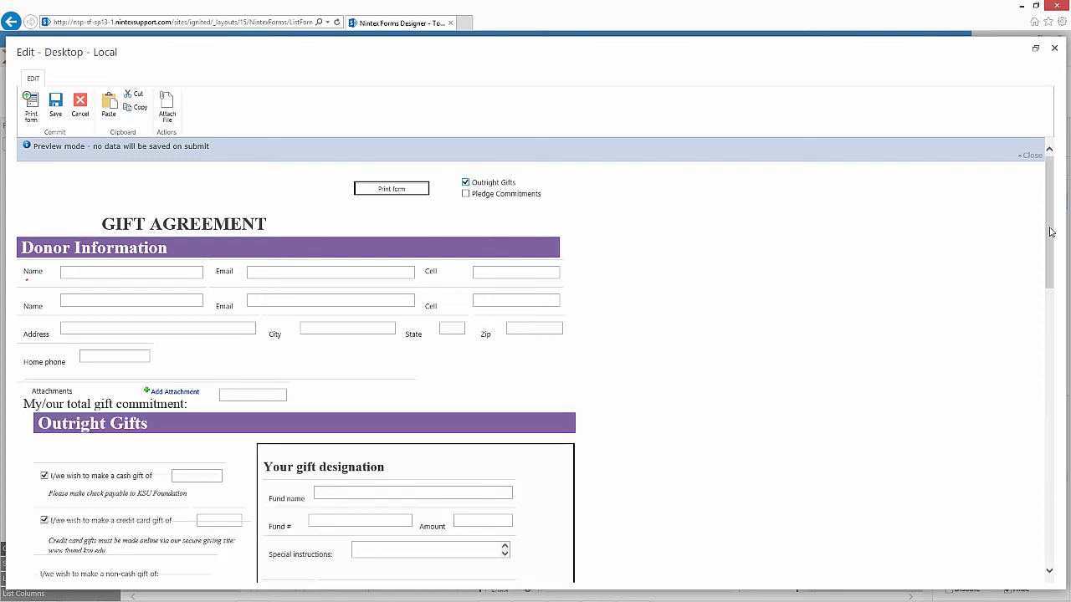
{"action": "mouse_move", "coordinate": [1048, 231]}
{"action": "left_mouse_down"}
{"action": "mouse_move", "coordinate": [1036, 371]}
{"action": "mouse_move", "coordinate": [1051, 516]}
{"action": "mouse_move", "coordinate": [1056, 217]}
{"action": "left_mouse_up"}
Step: Tick Pledge Commitments in the preview, look through the whole form to its end, and close the preview
{"action": "left_click", "coordinate": [466, 193]}
{"action": "left_click_drag", "start_coordinate": [1051, 254], "coordinate": [1045, 337]}
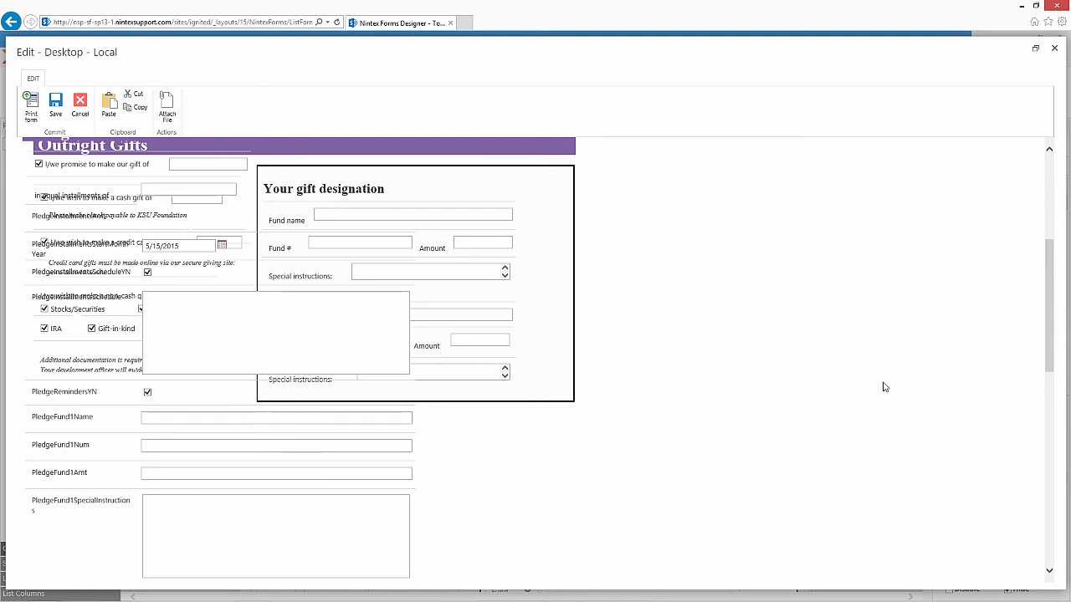
{"action": "left_click_drag", "start_coordinate": [1052, 354], "coordinate": [1063, 550]}
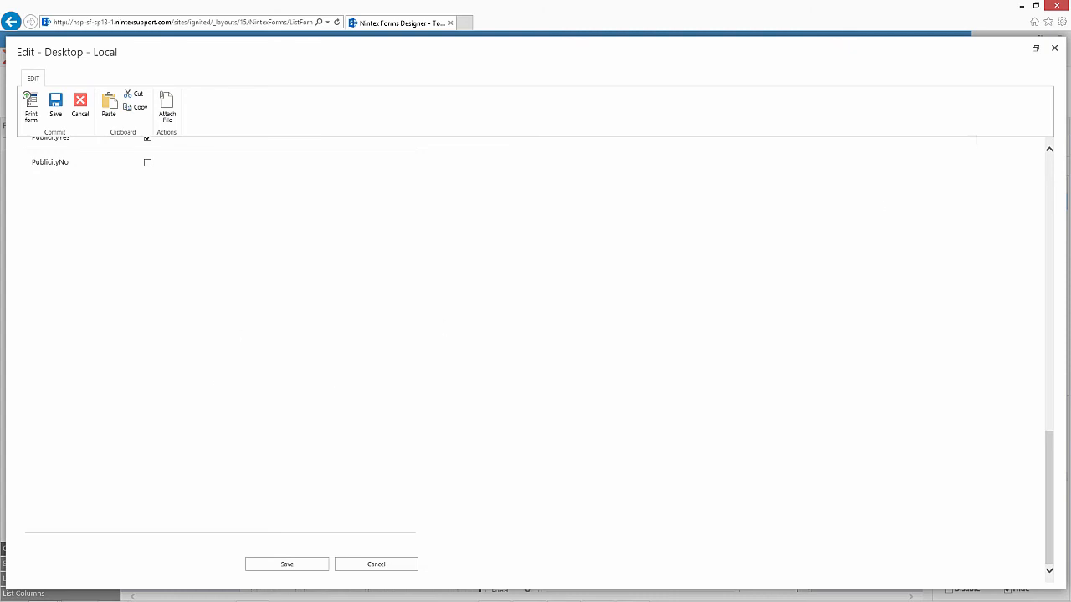
{"action": "left_click", "coordinate": [1053, 48]}
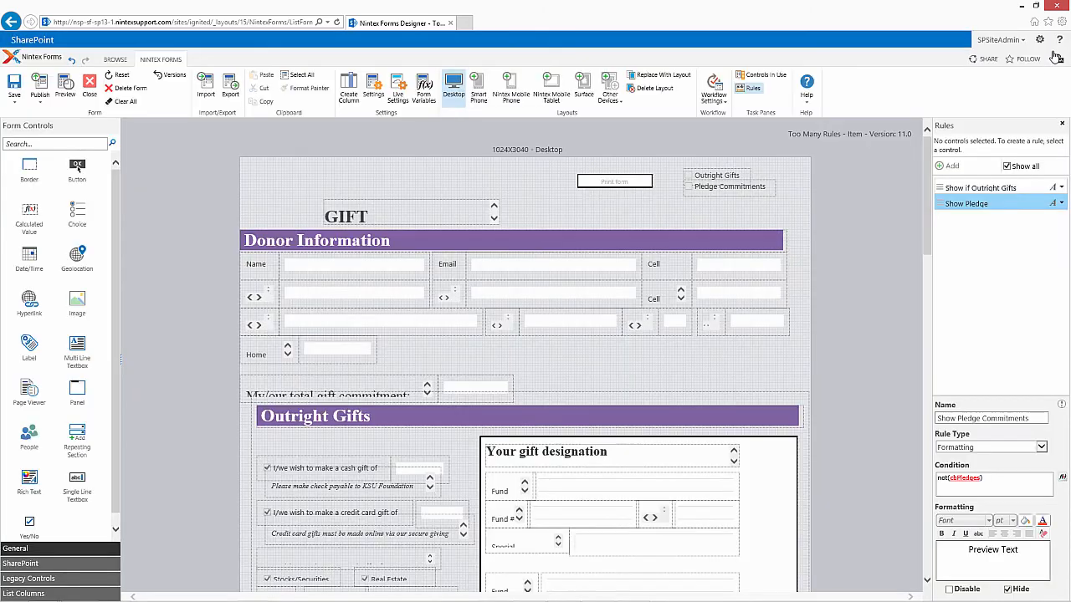
Step: Select all controls associated with the Show if Outright Gifts rule, using the first fund name text box as the starting point
{"action": "mouse_move", "coordinate": [787, 307]}
{"action": "scroll", "coordinate": [929, 258], "scroll_direction": "down", "scroll_amount": 3}
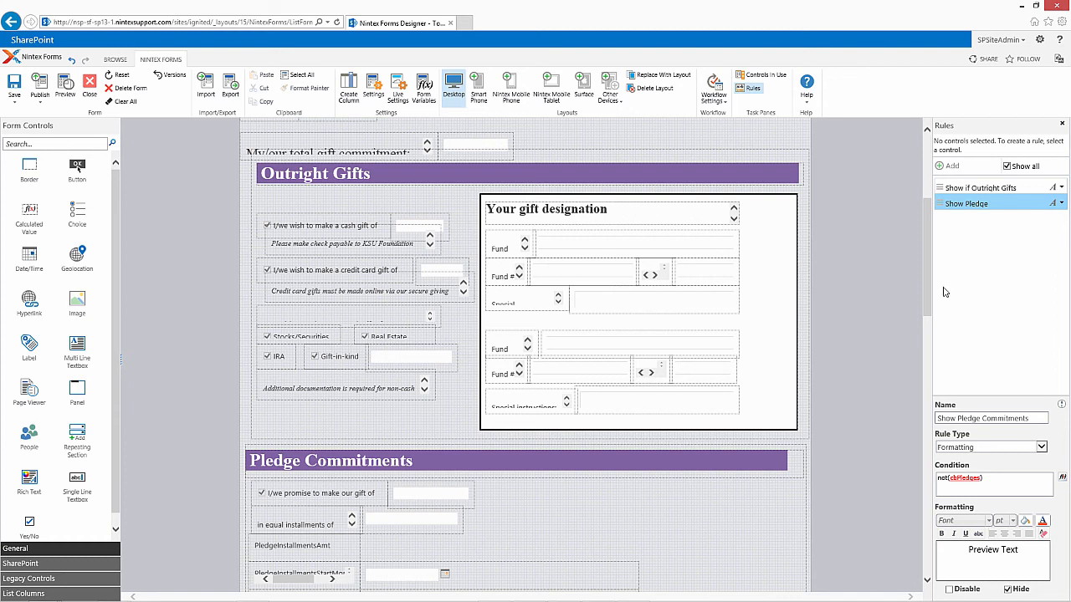
{"action": "left_click", "coordinate": [710, 249]}
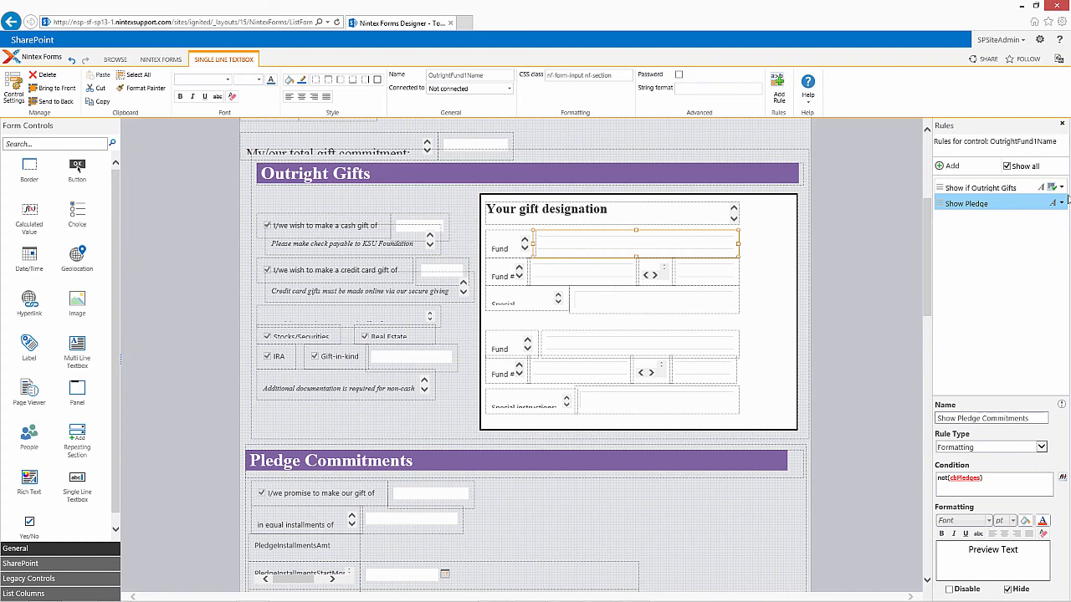
{"action": "left_click", "coordinate": [1061, 187]}
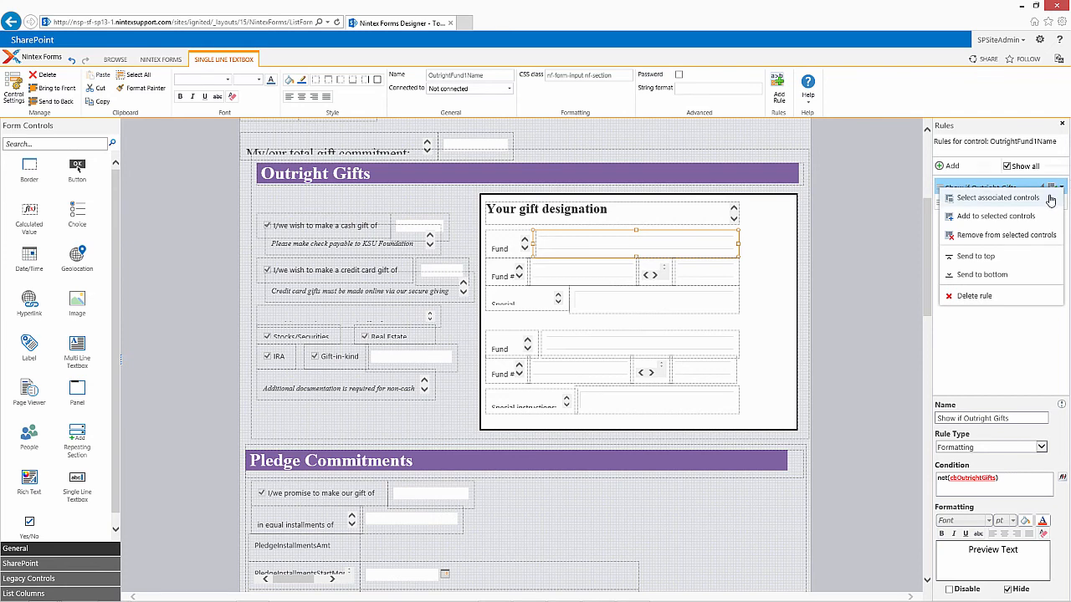
{"action": "left_click", "coordinate": [1050, 199]}
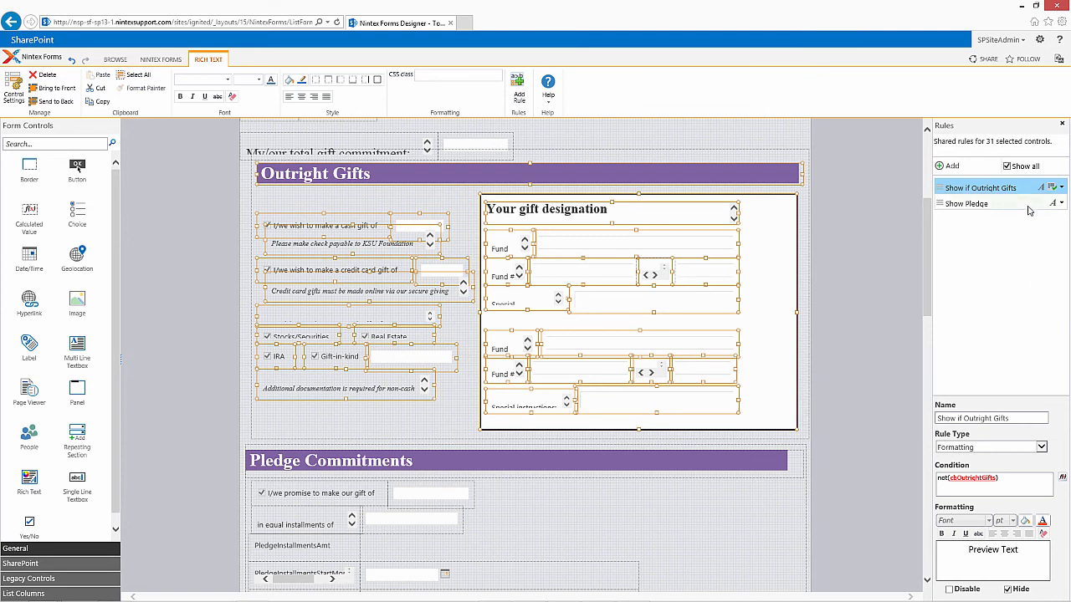
Step: Check which rules apply to the Pledge Commitments heading and panel and to individual controls in the Outright Gifts section
{"action": "left_click", "coordinate": [782, 466]}
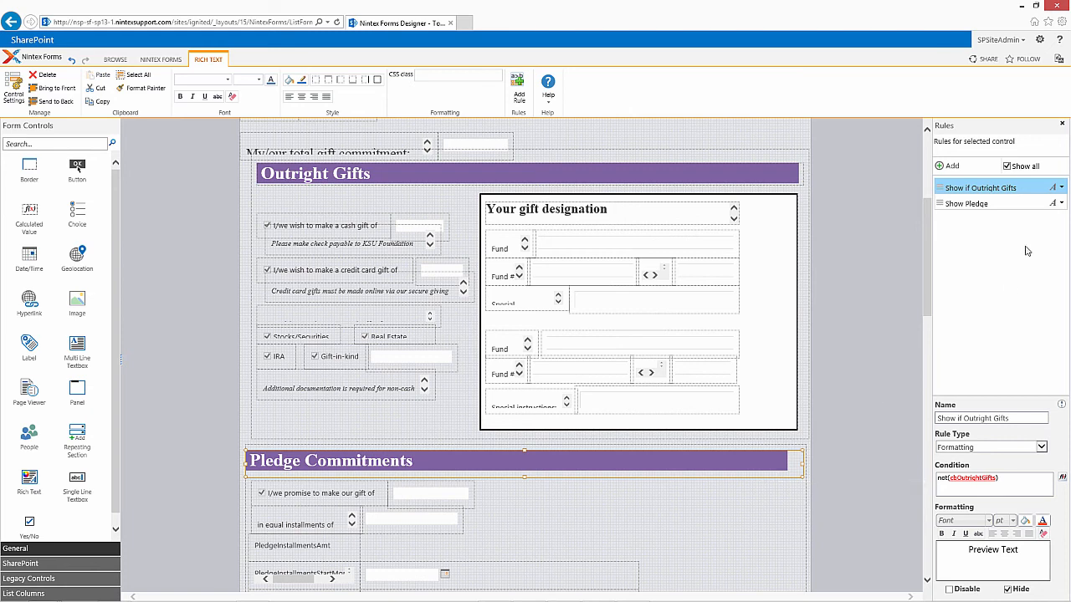
{"action": "left_click", "coordinate": [758, 543]}
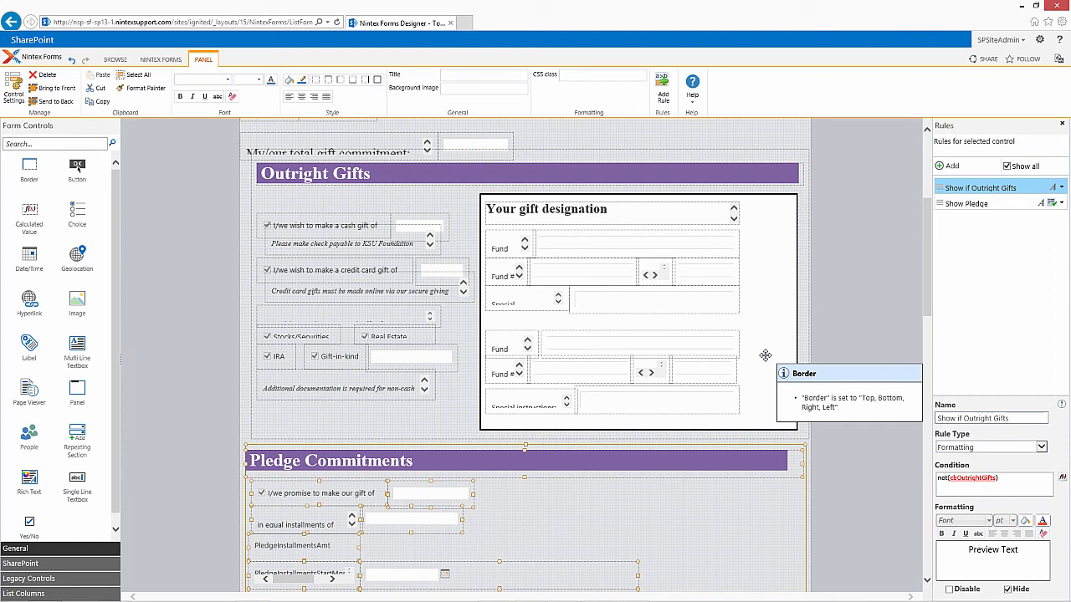
{"action": "left_click", "coordinate": [710, 287]}
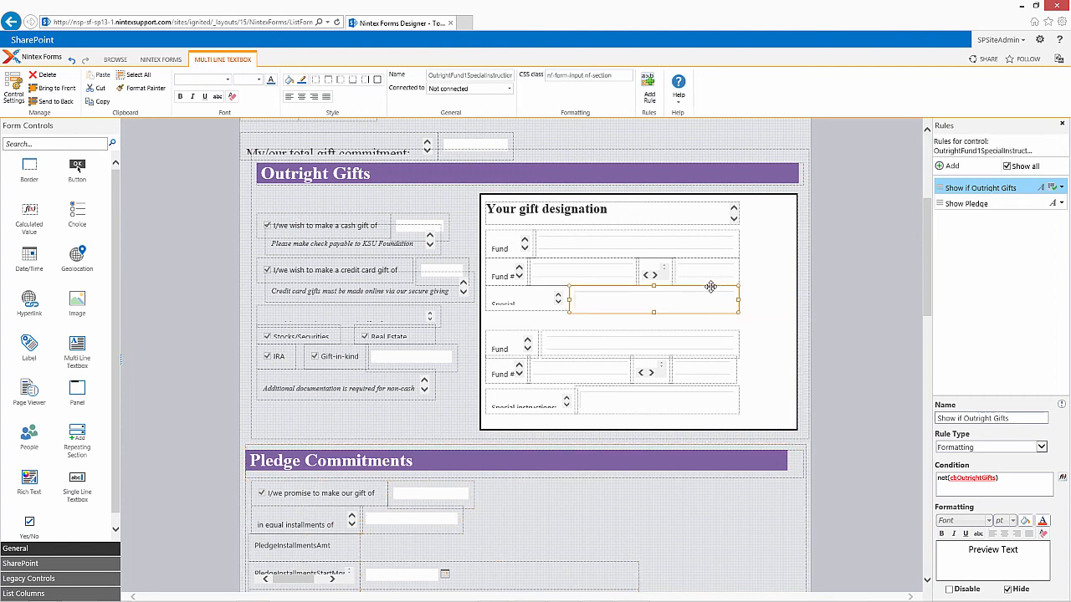
{"action": "left_click", "coordinate": [711, 277]}
{"action": "left_click", "coordinate": [703, 247]}
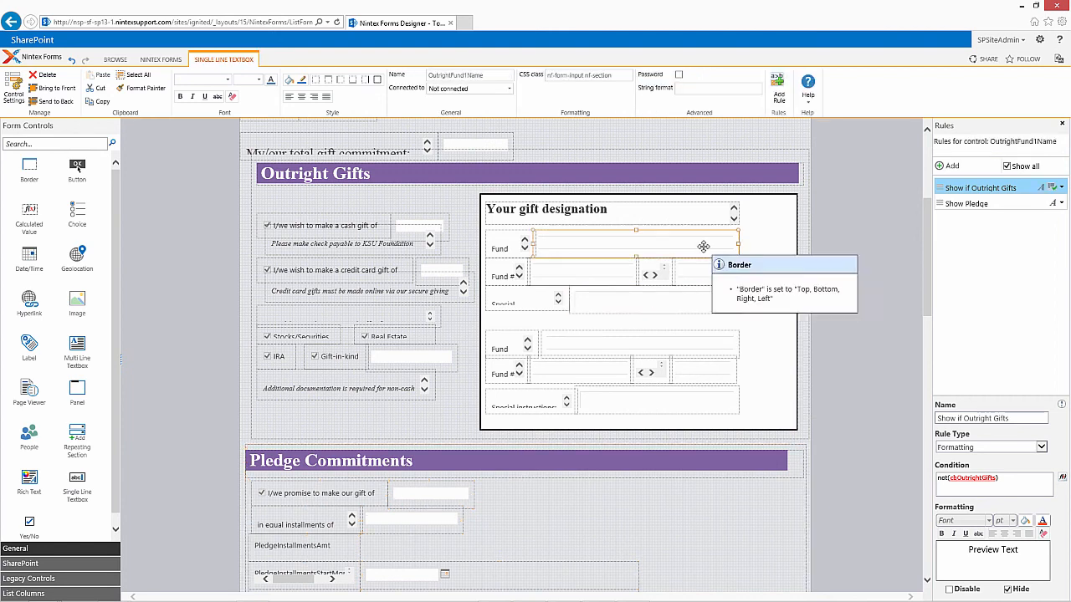
{"action": "left_click", "coordinate": [655, 220]}
{"action": "left_click", "coordinate": [500, 274]}
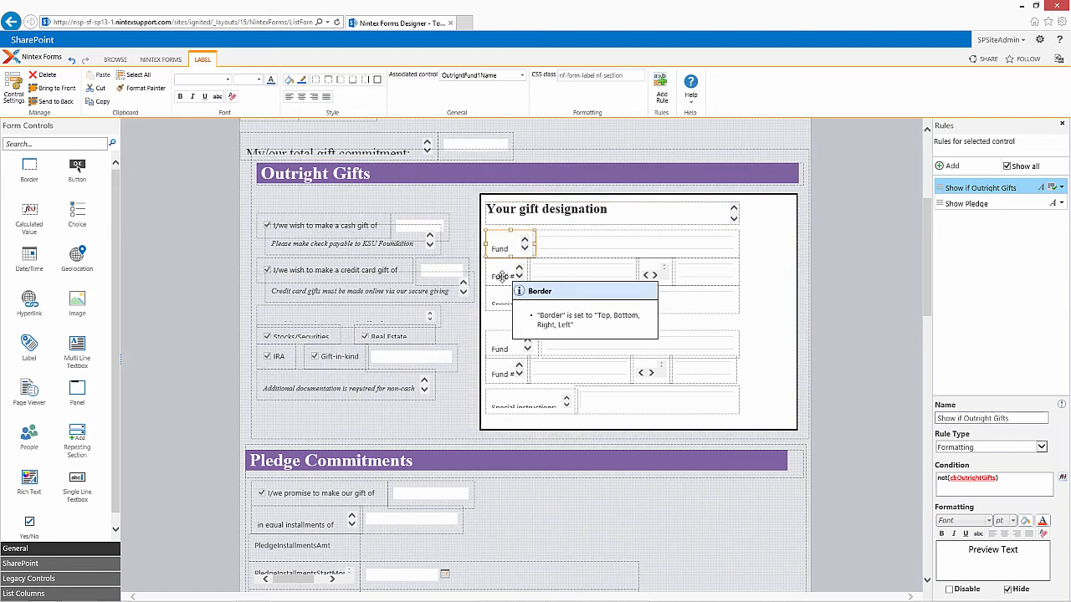
{"action": "left_click", "coordinate": [422, 269]}
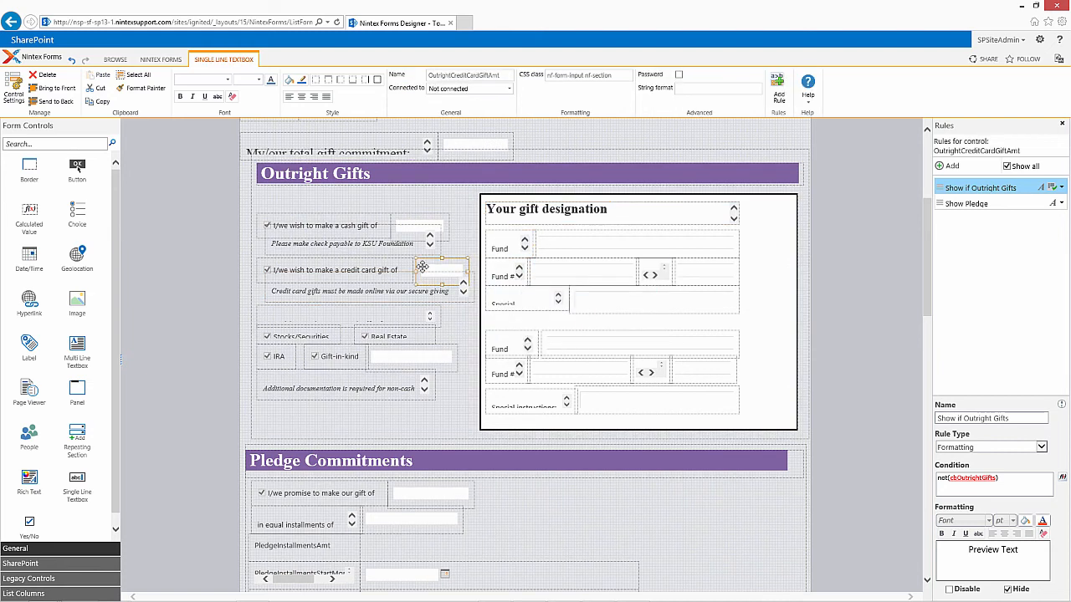
{"action": "left_click", "coordinate": [392, 247]}
{"action": "left_click", "coordinate": [405, 219]}
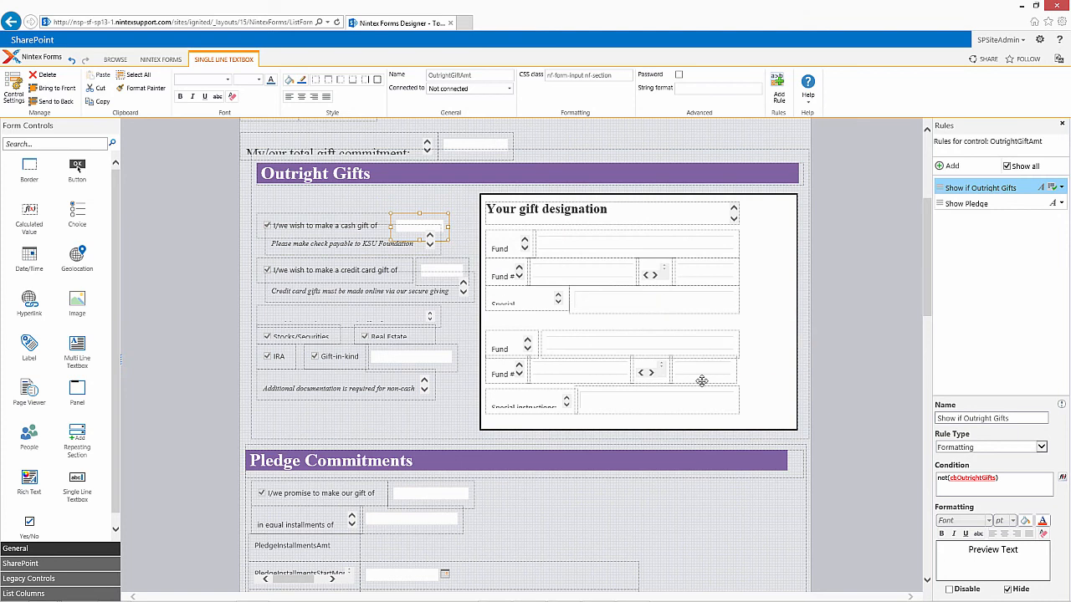
Step: Remove the Show if Outright Gifts rule from all of its associated controls
{"action": "left_click", "coordinate": [1060, 188]}
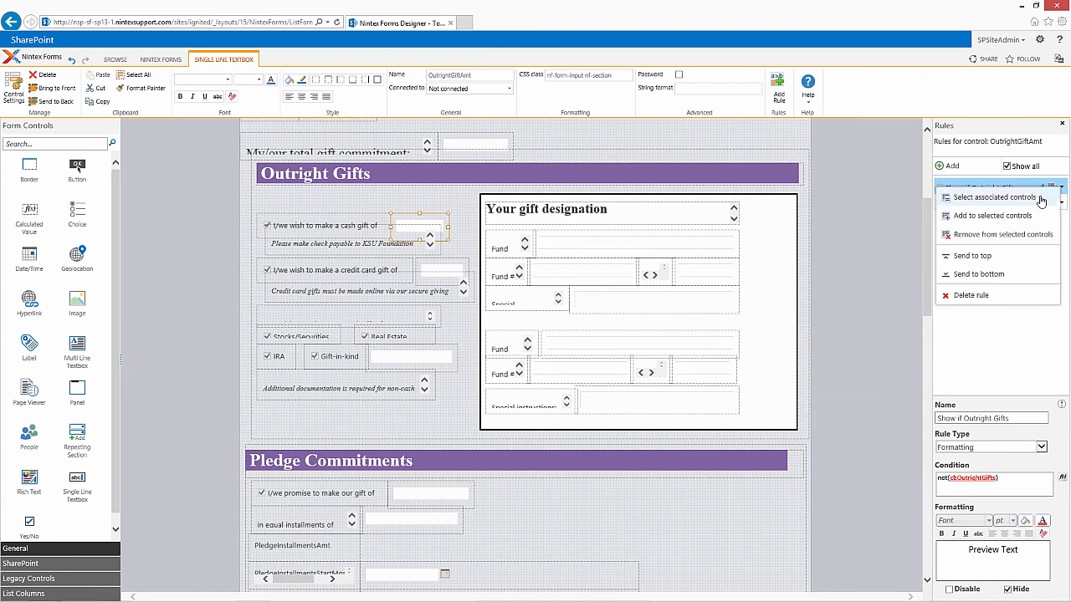
{"action": "left_click", "coordinate": [1040, 199]}
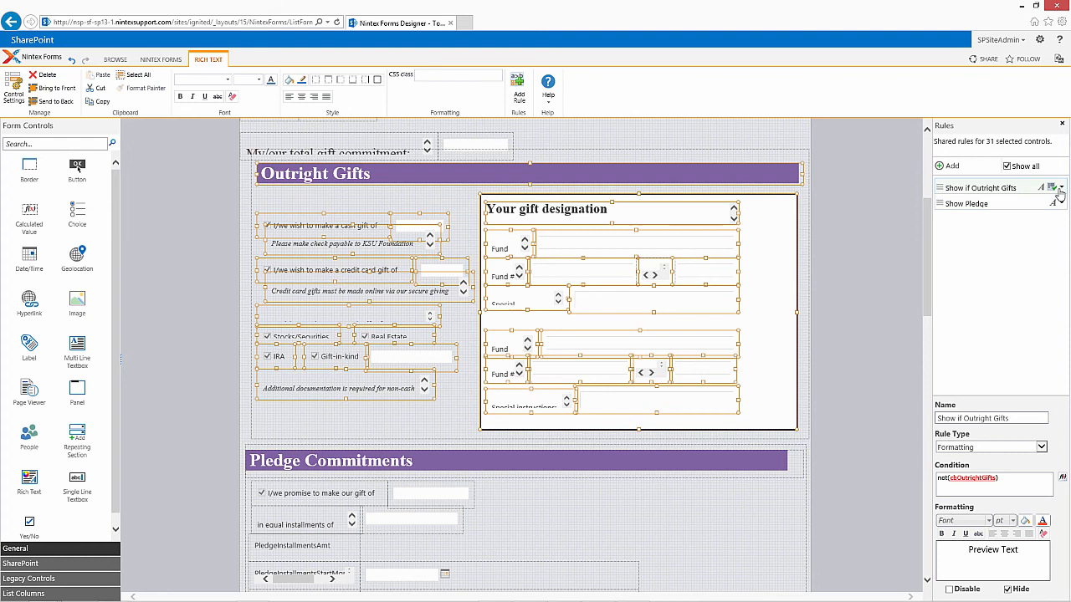
{"action": "left_click", "coordinate": [1059, 189]}
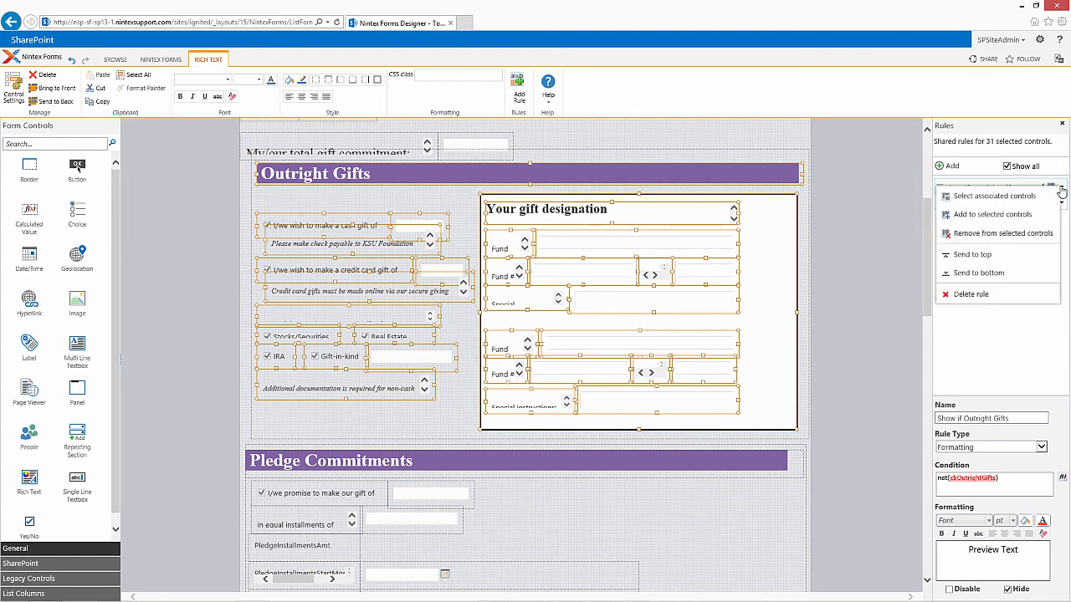
{"action": "left_click", "coordinate": [1037, 239]}
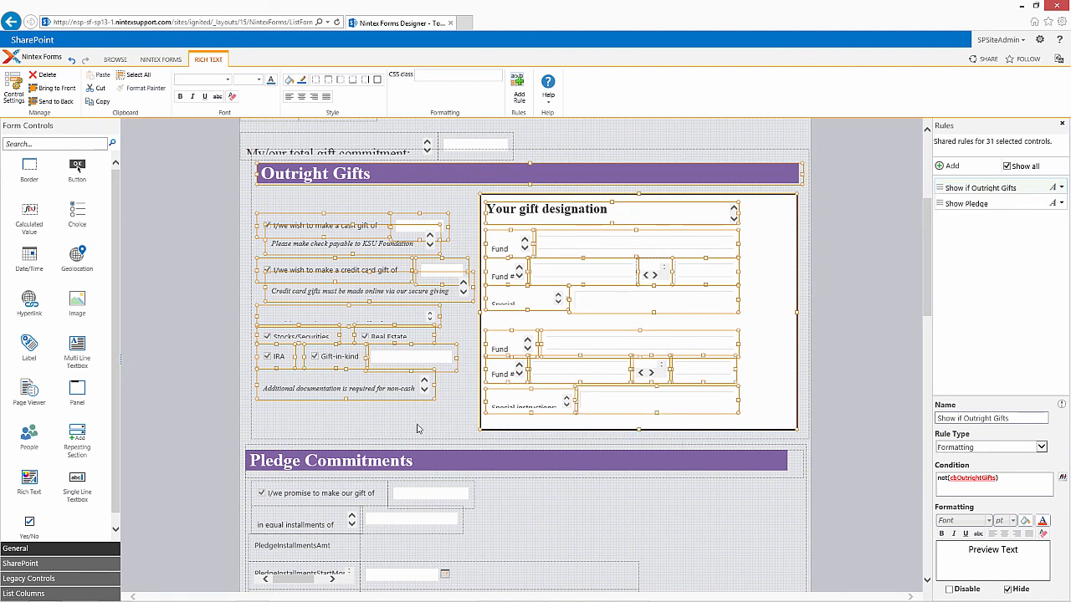
Step: Apply the Show if Outright Gifts rule to the panel that contains the Outright Gifts section
{"action": "left_click", "coordinate": [381, 431]}
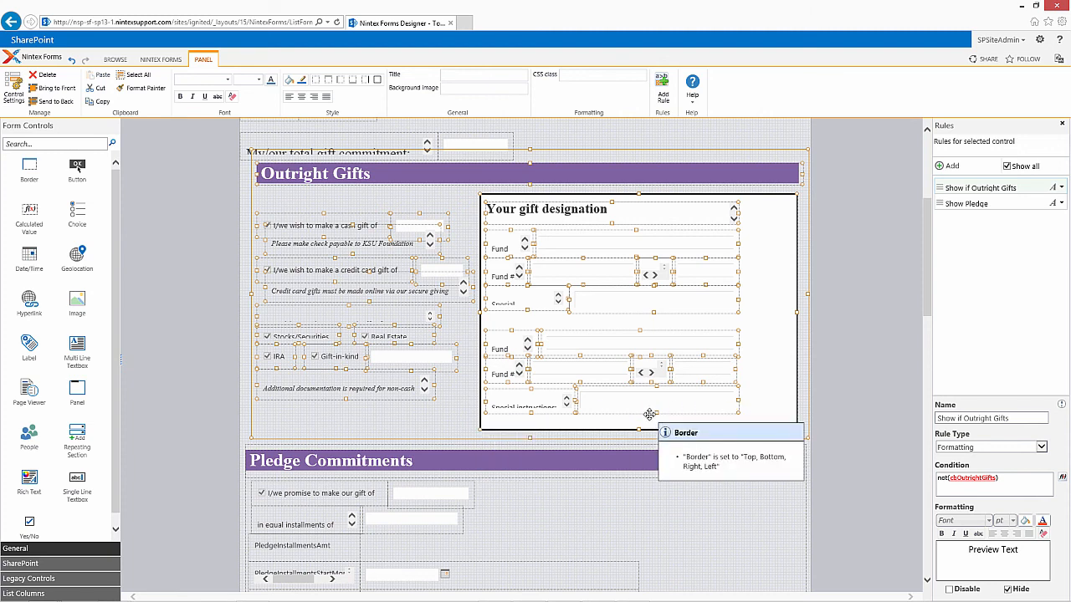
{"action": "left_click", "coordinate": [1061, 189]}
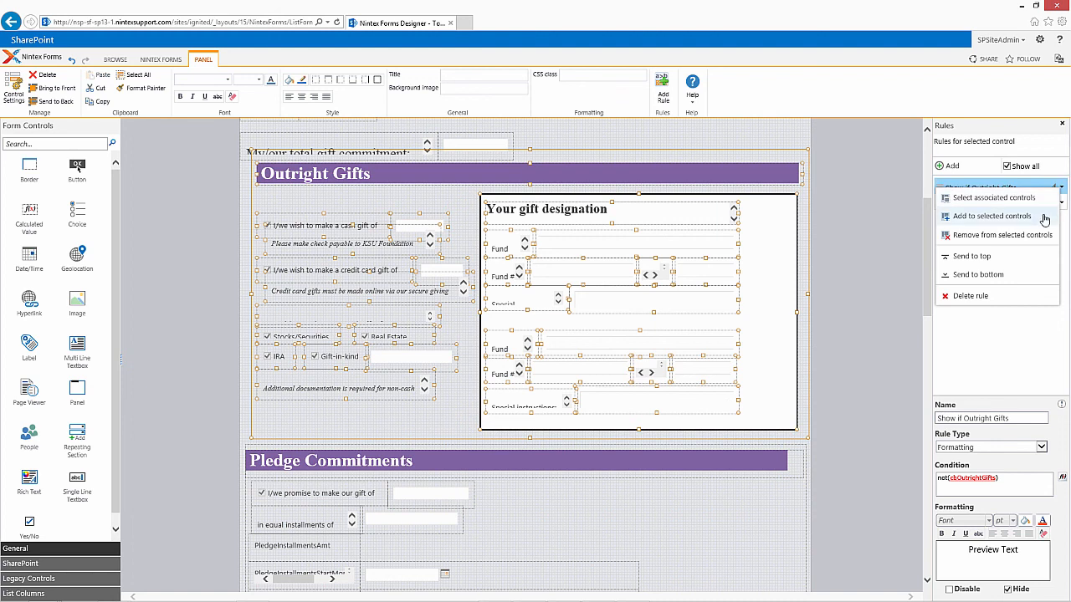
{"action": "left_click", "coordinate": [1044, 217]}
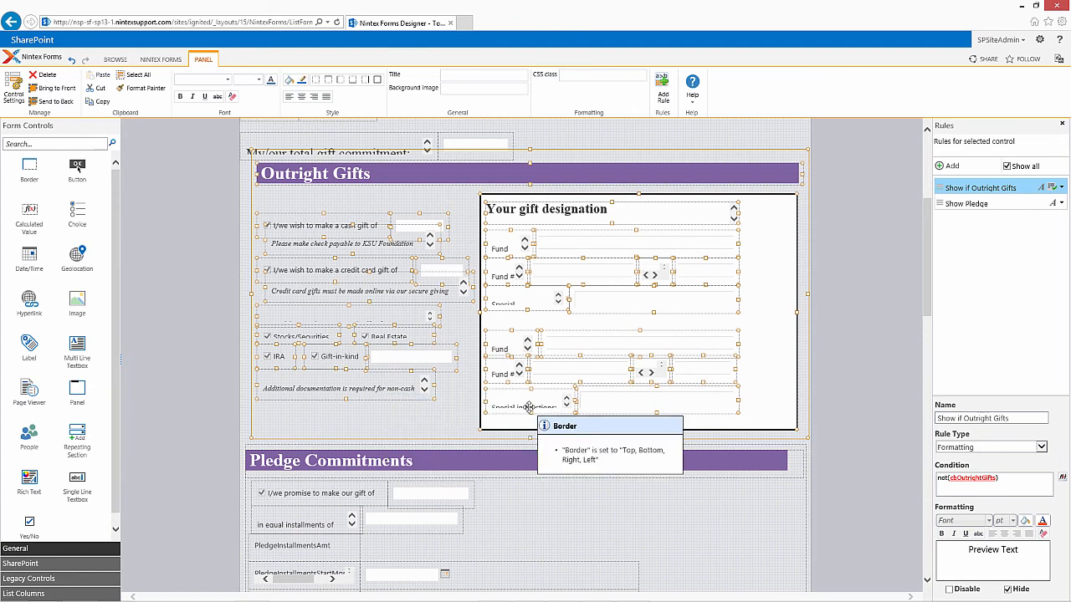
Step: Check the rule assignments of the first Fund # text box, the Outright Gifts panel and the Pledge Commitments panel
{"action": "left_click", "coordinate": [622, 274]}
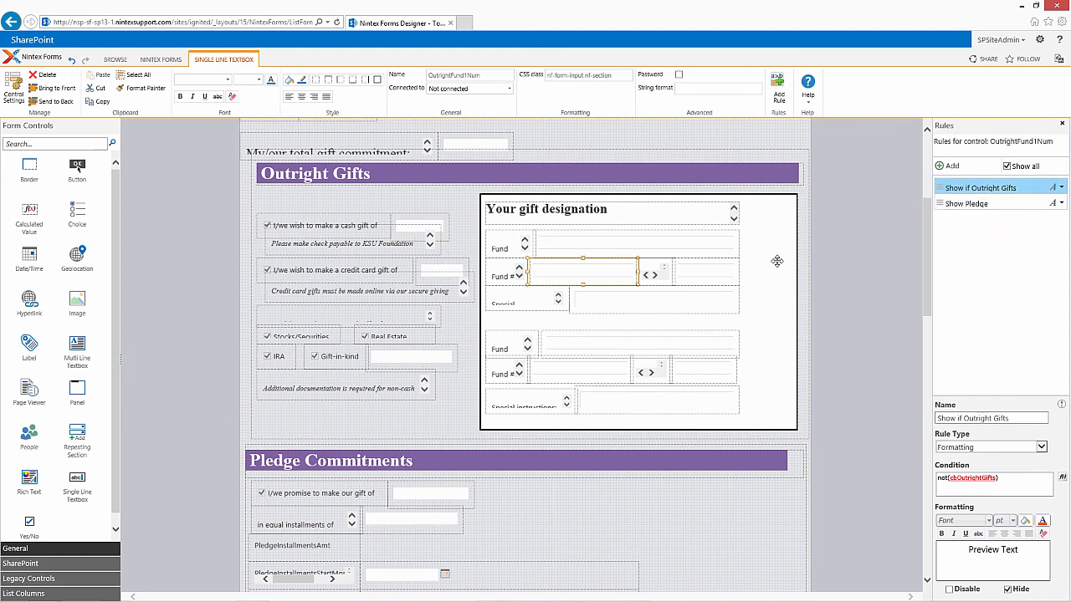
{"action": "left_click", "coordinate": [368, 421]}
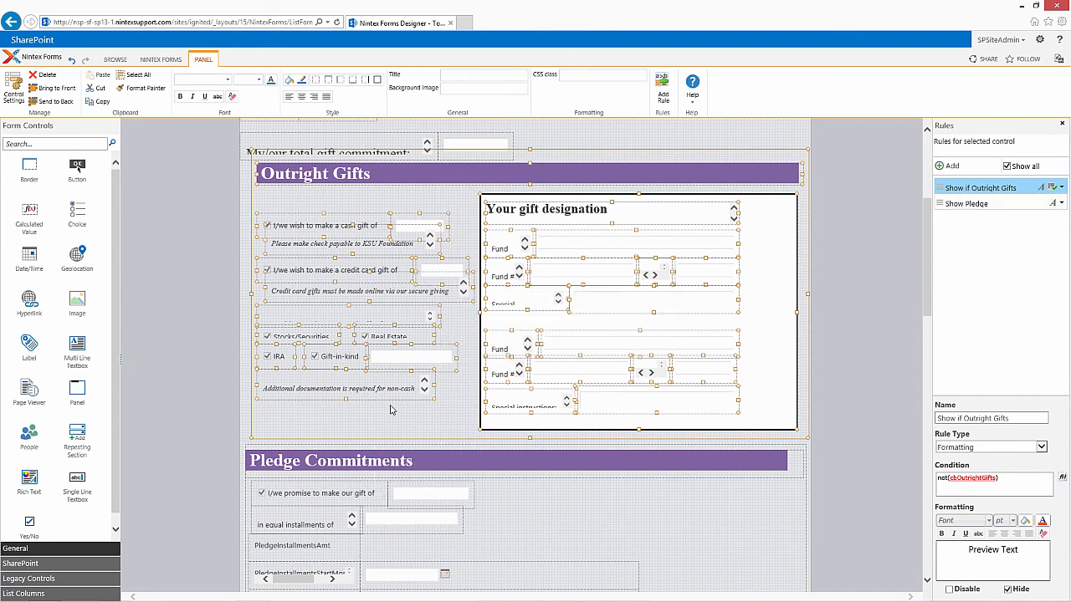
{"action": "left_click", "coordinate": [628, 518]}
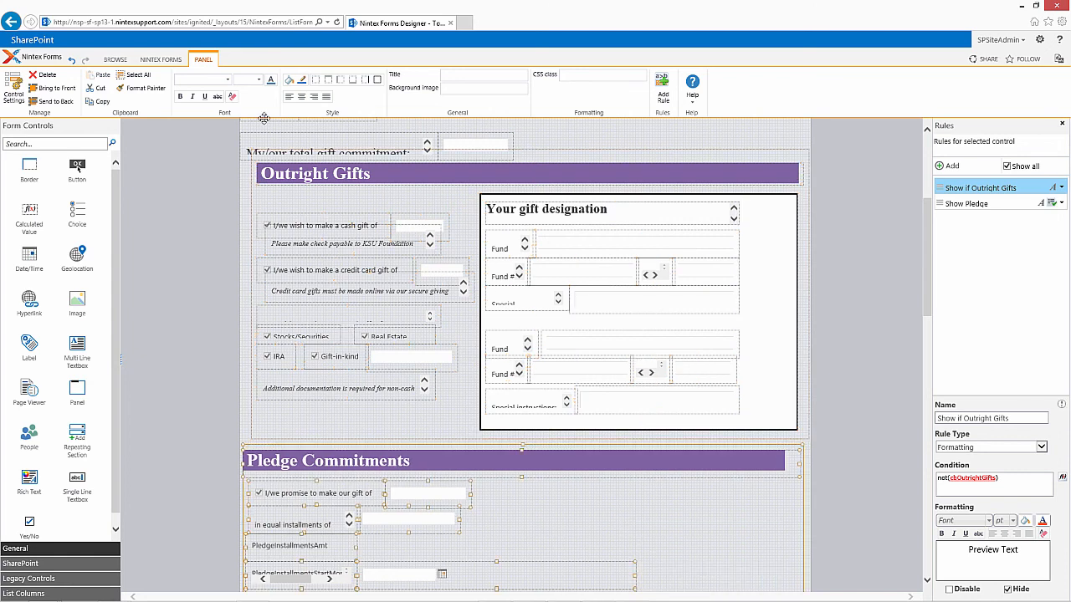
Step: Preview the desktop form again in a maximized window and tick Outright Gifts
{"action": "left_click", "coordinate": [168, 60]}
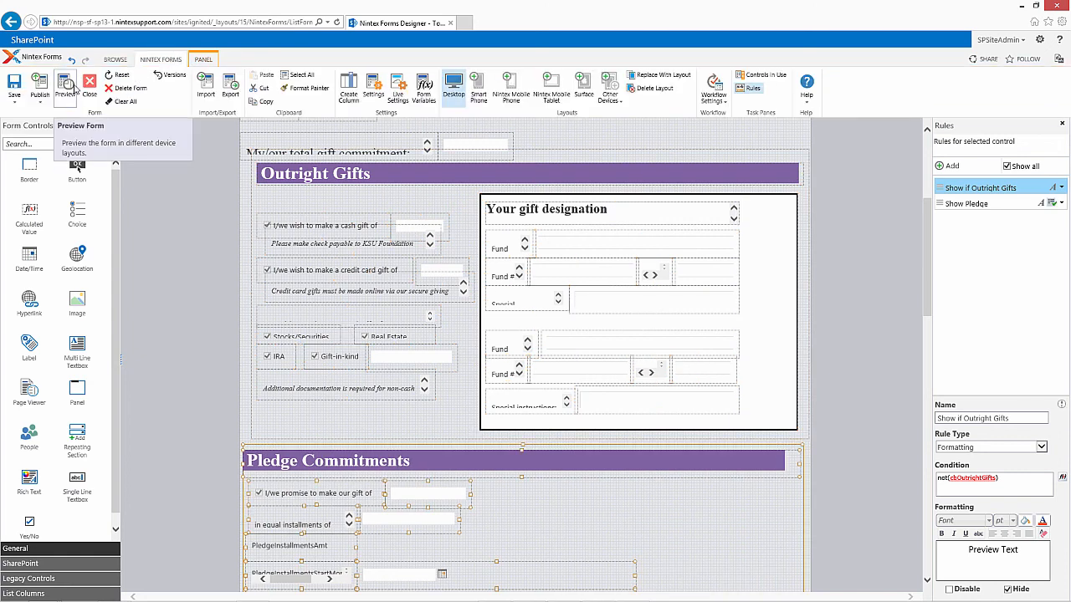
{"action": "left_click", "coordinate": [70, 87]}
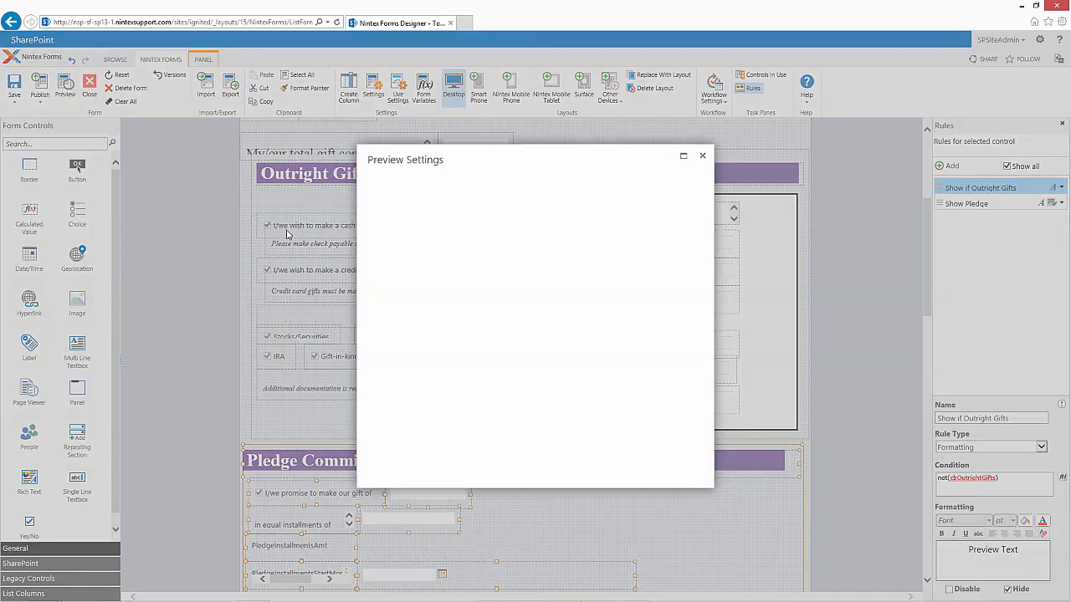
{"action": "left_click", "coordinate": [383, 222]}
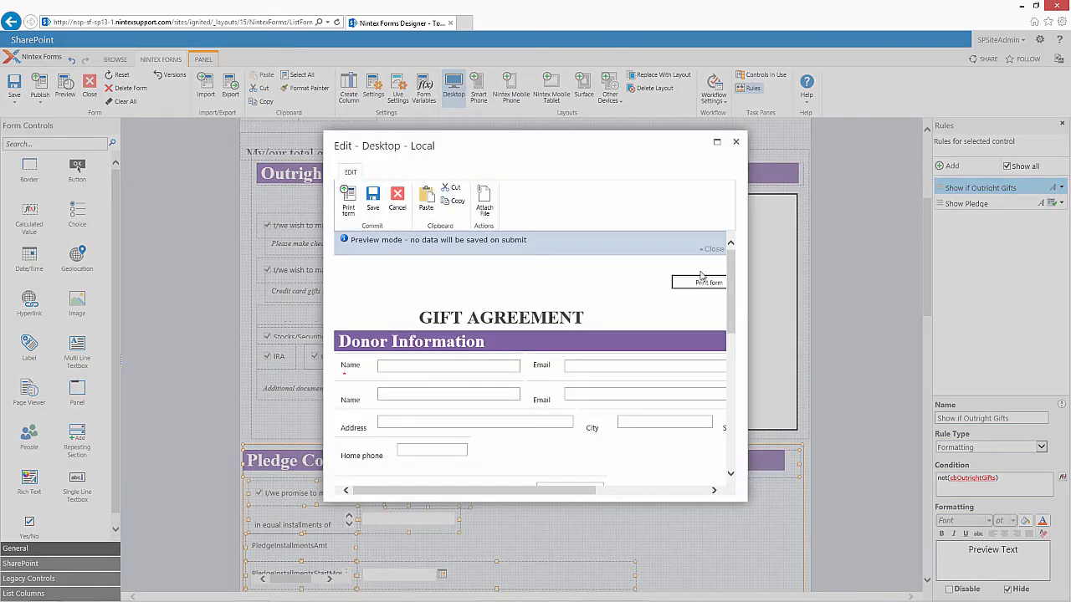
{"action": "left_click", "coordinate": [716, 142]}
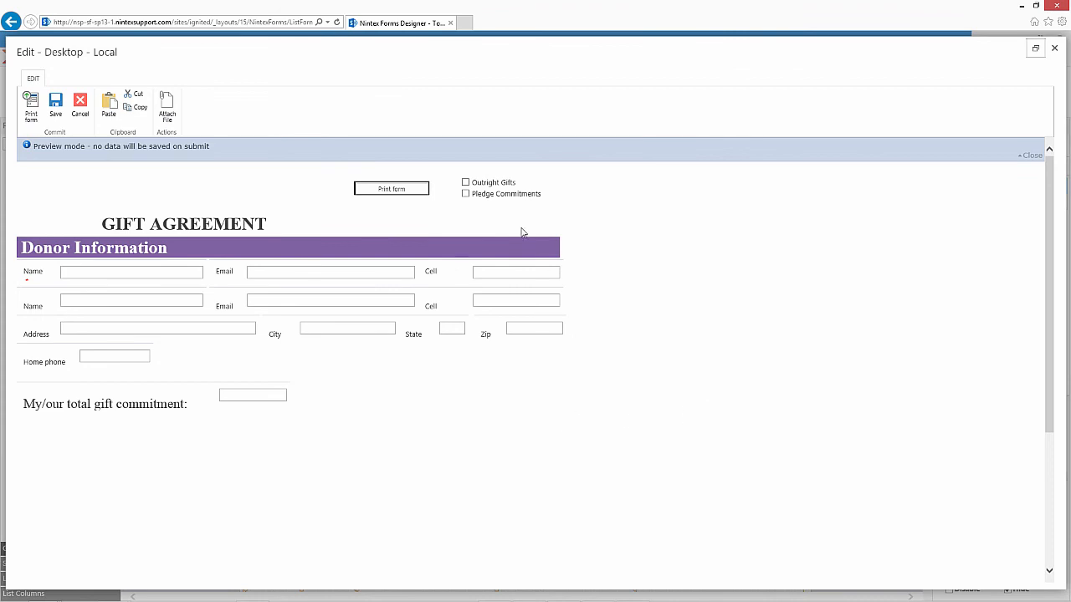
{"action": "left_click", "coordinate": [466, 183]}
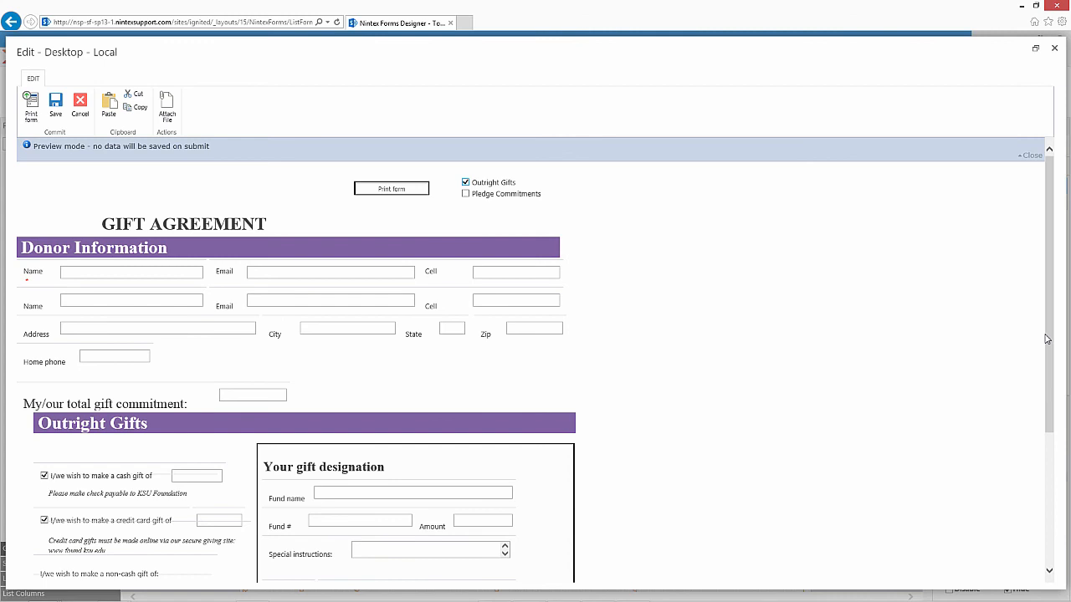
Step: Look through the Outright Gifts section, tick Pledge Commitments to review the combined form, and exit the preview
{"action": "left_click_drag", "start_coordinate": [1045, 339], "coordinate": [928, 301]}
{"action": "left_click", "coordinate": [465, 195]}
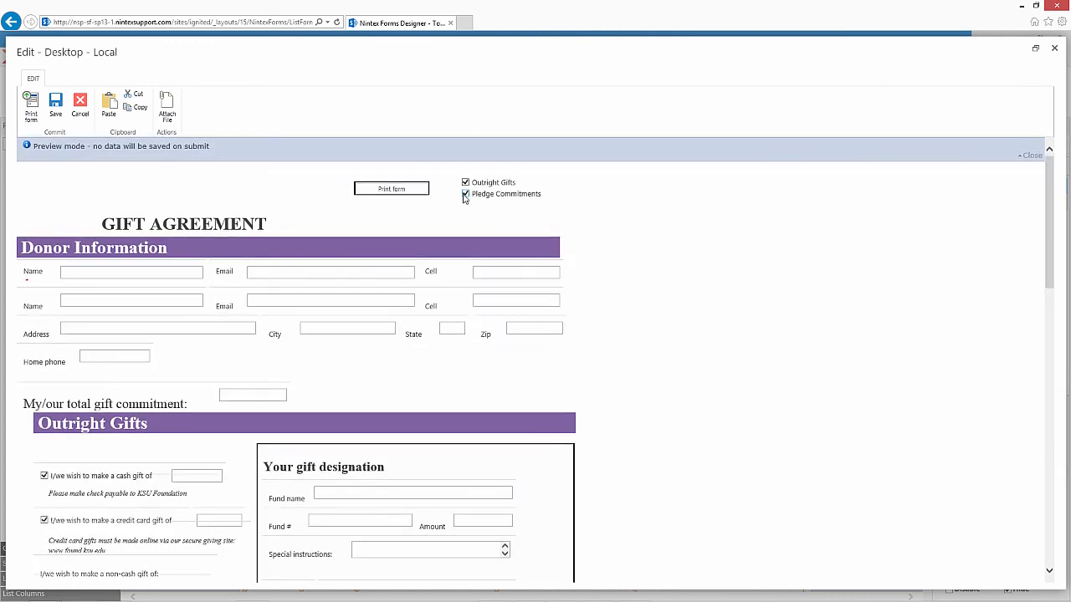
{"action": "left_click_drag", "start_coordinate": [1052, 268], "coordinate": [1063, 189]}
{"action": "left_click", "coordinate": [85, 110]}
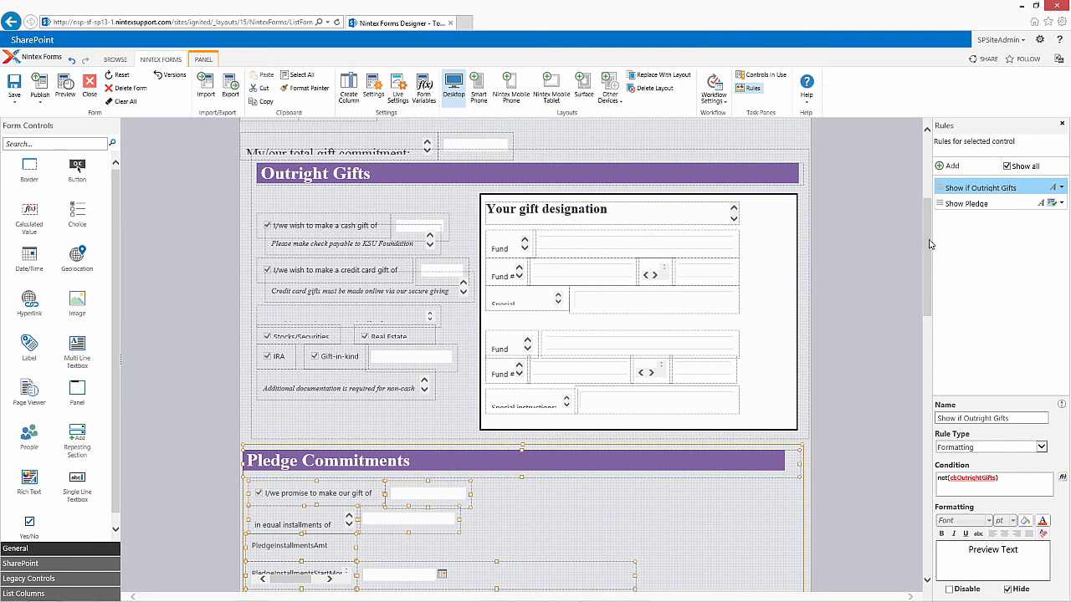
Step: Move the total gift commitment label and its text box up slightly so they clear the Outright Gifts panel
{"action": "scroll", "coordinate": [915, 229], "scroll_direction": "up", "scroll_amount": 2}
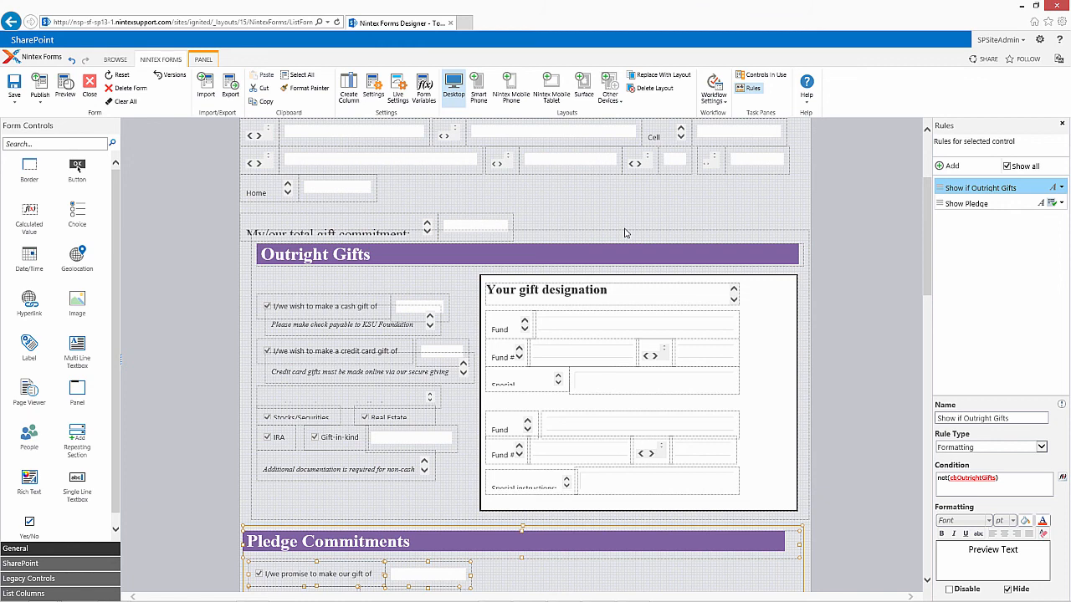
{"action": "left_click", "coordinate": [371, 213]}
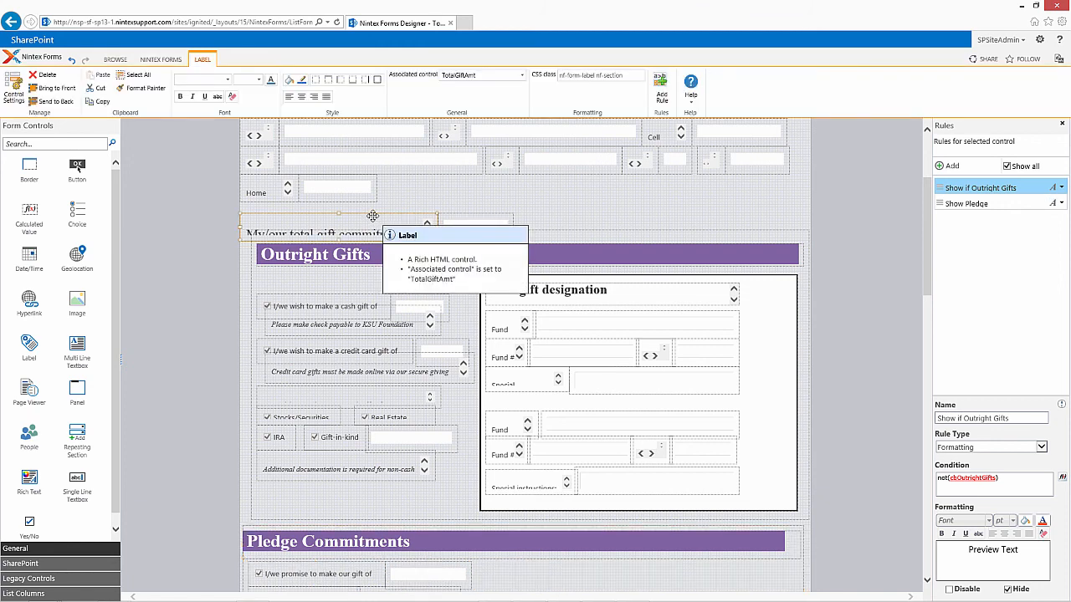
{"action": "left_click_drag", "start_coordinate": [370, 212], "coordinate": [368, 207]}
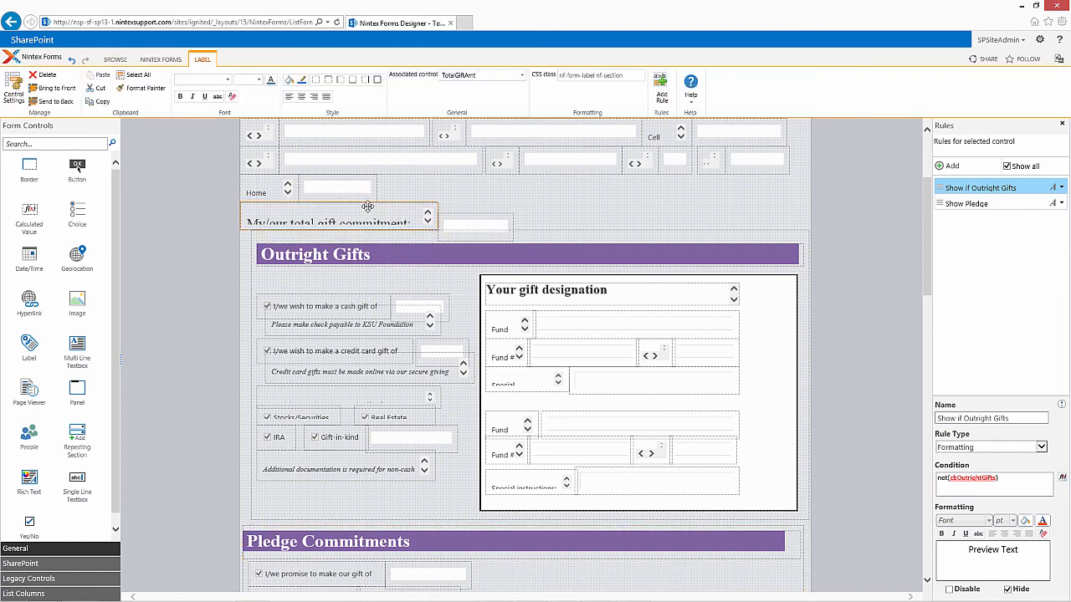
{"action": "left_click", "coordinate": [462, 215]}
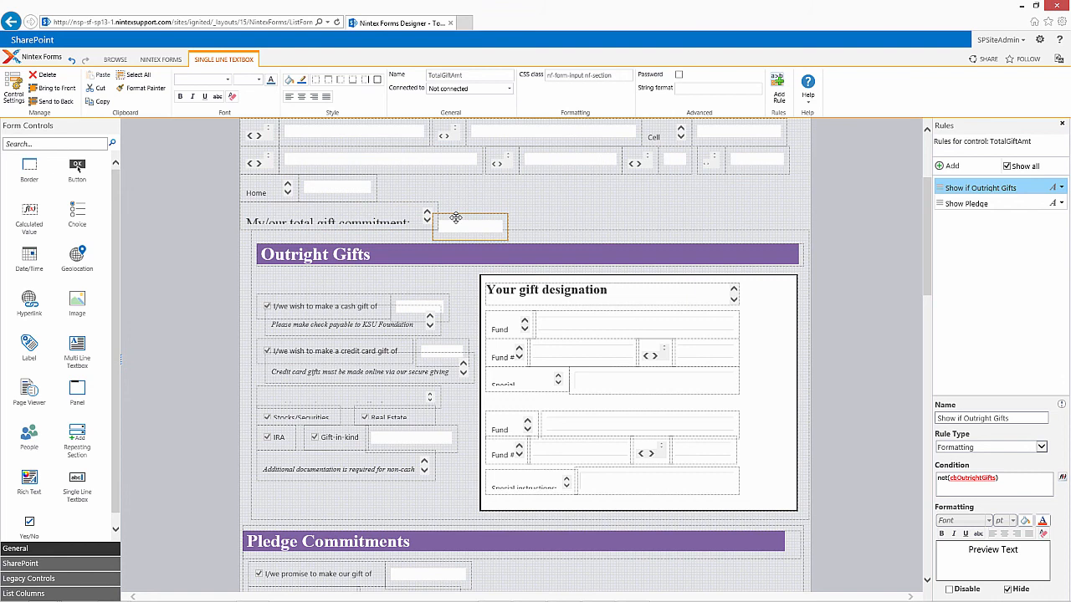
{"action": "left_click_drag", "start_coordinate": [462, 214], "coordinate": [459, 210]}
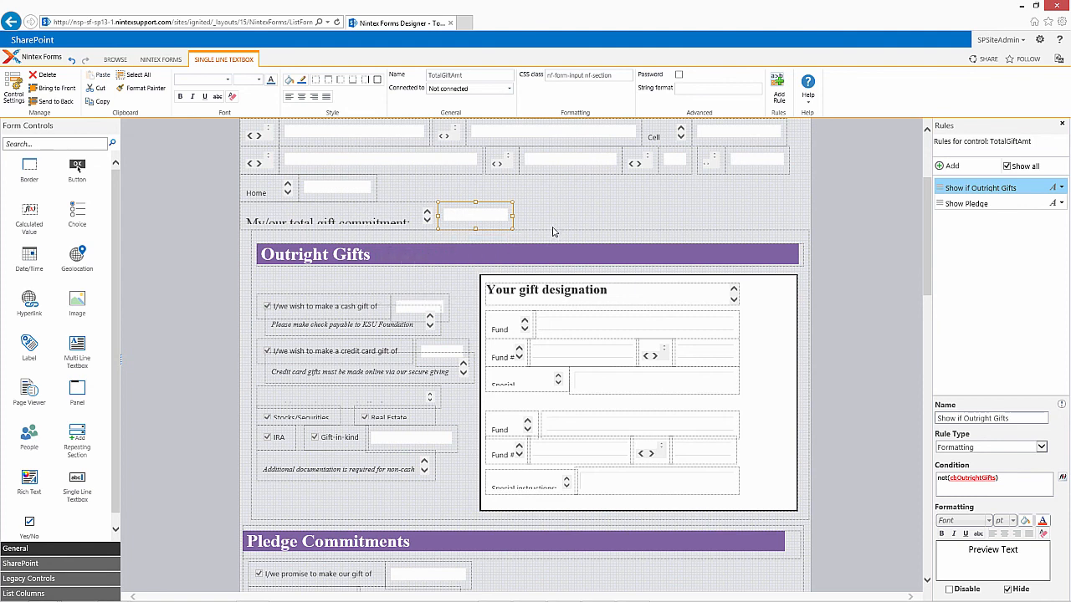
Step: Preview the desktop form with the repositioned total gift commitment field in a maximized window
{"action": "left_click", "coordinate": [156, 62]}
{"action": "left_click", "coordinate": [67, 89]}
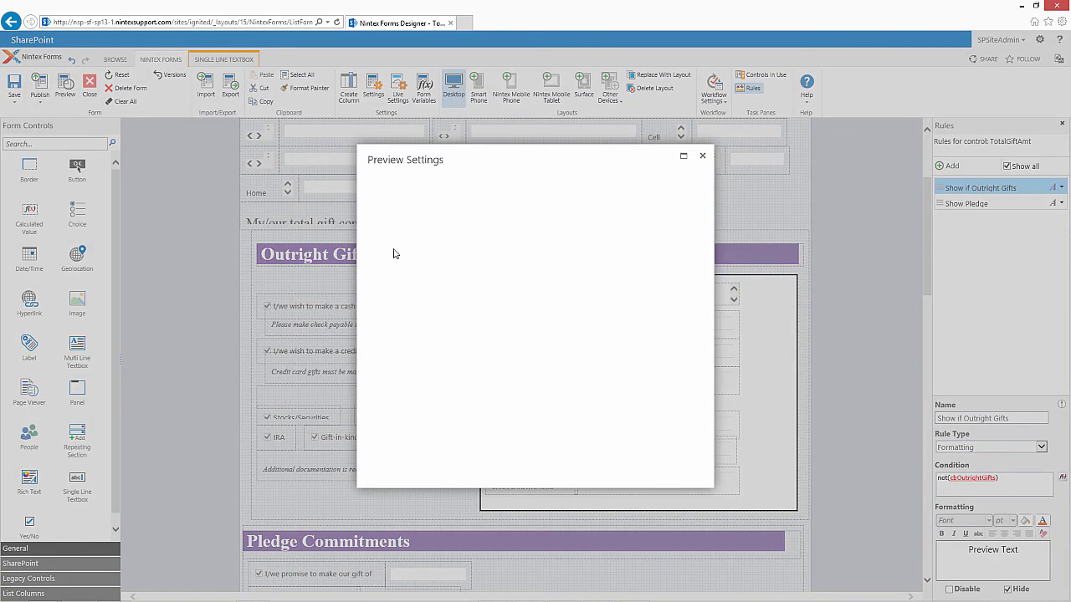
{"action": "left_click", "coordinate": [383, 209]}
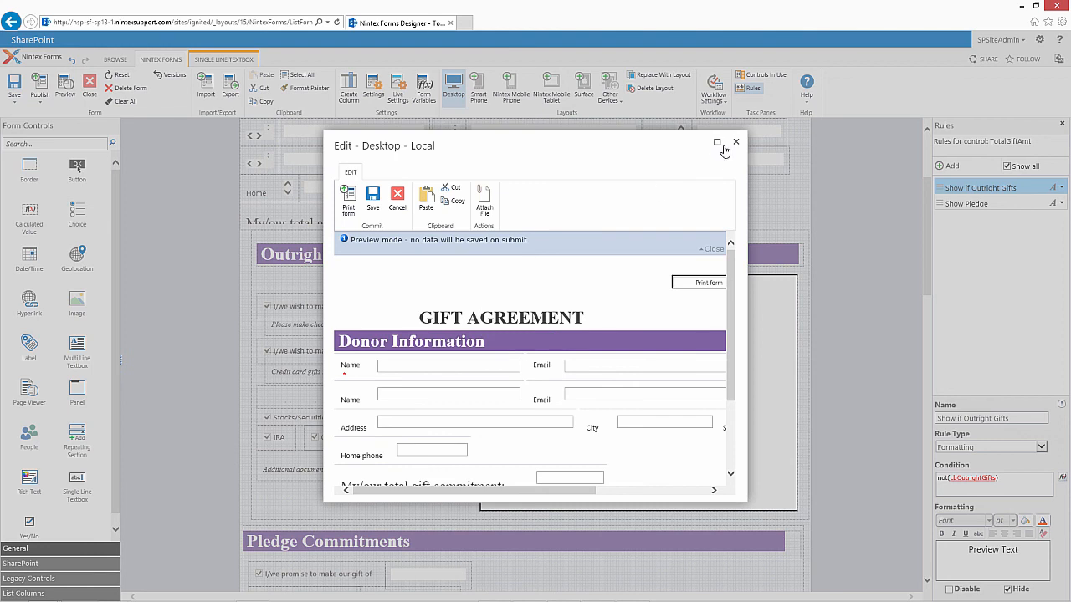
{"action": "left_click", "coordinate": [717, 143]}
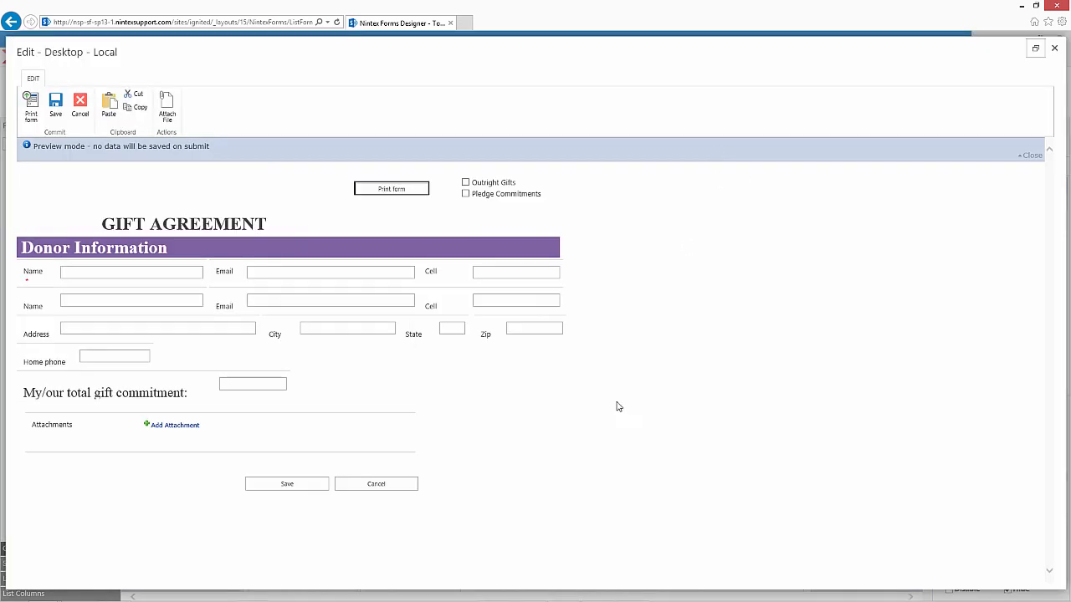
Step: Tick Outright Gifts and review its section, tick Pledge Commitments and review the full form, and exit the preview
{"action": "left_click", "coordinate": [466, 183]}
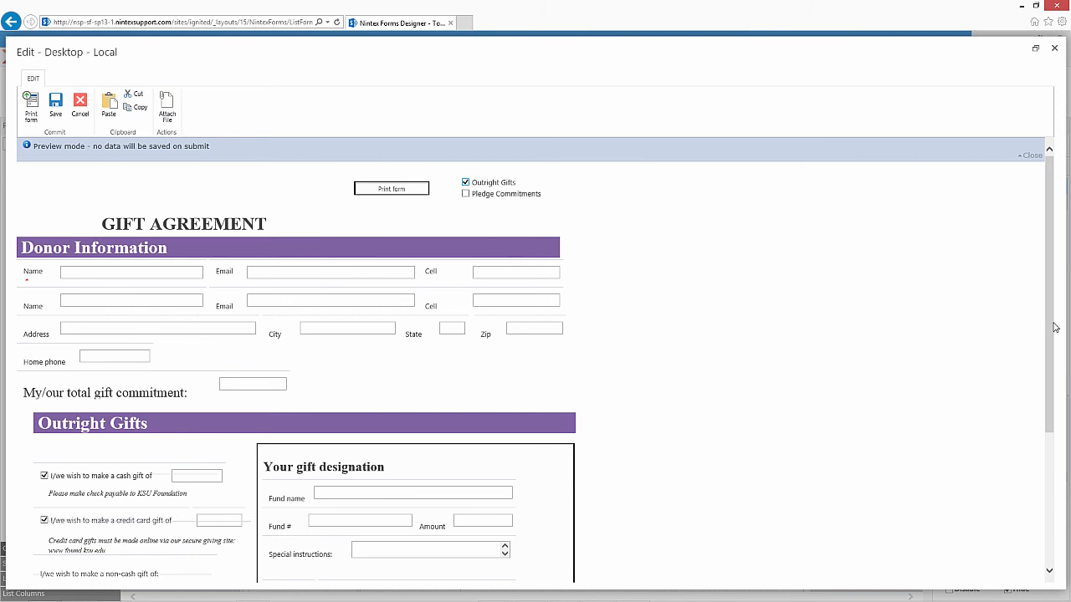
{"action": "left_click_drag", "start_coordinate": [1052, 328], "coordinate": [1022, 479]}
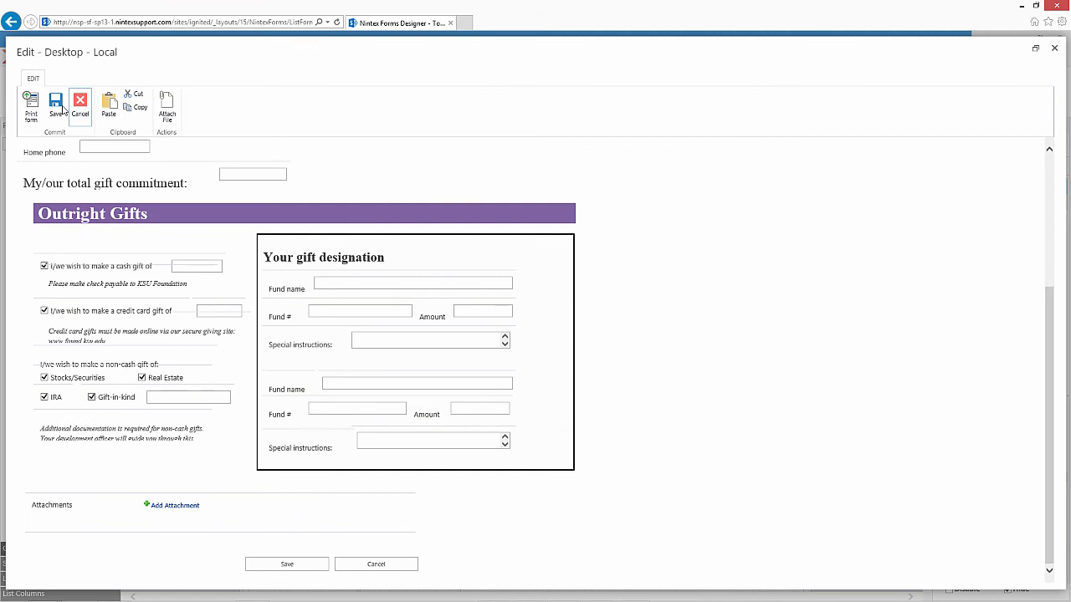
{"action": "scroll", "coordinate": [494, 251], "scroll_direction": "up", "scroll_amount": 5}
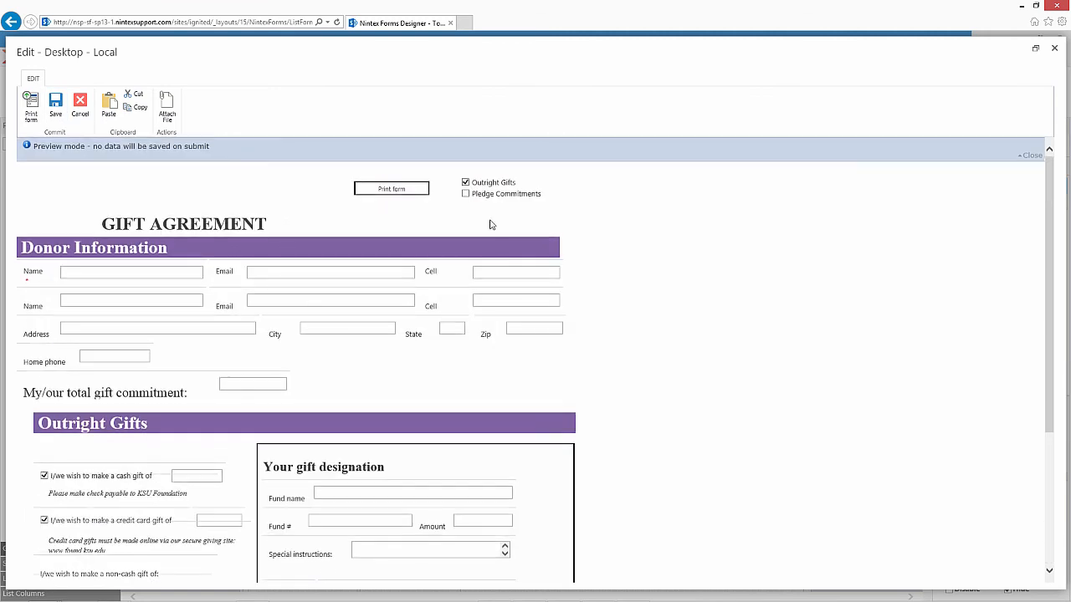
{"action": "left_click", "coordinate": [466, 195]}
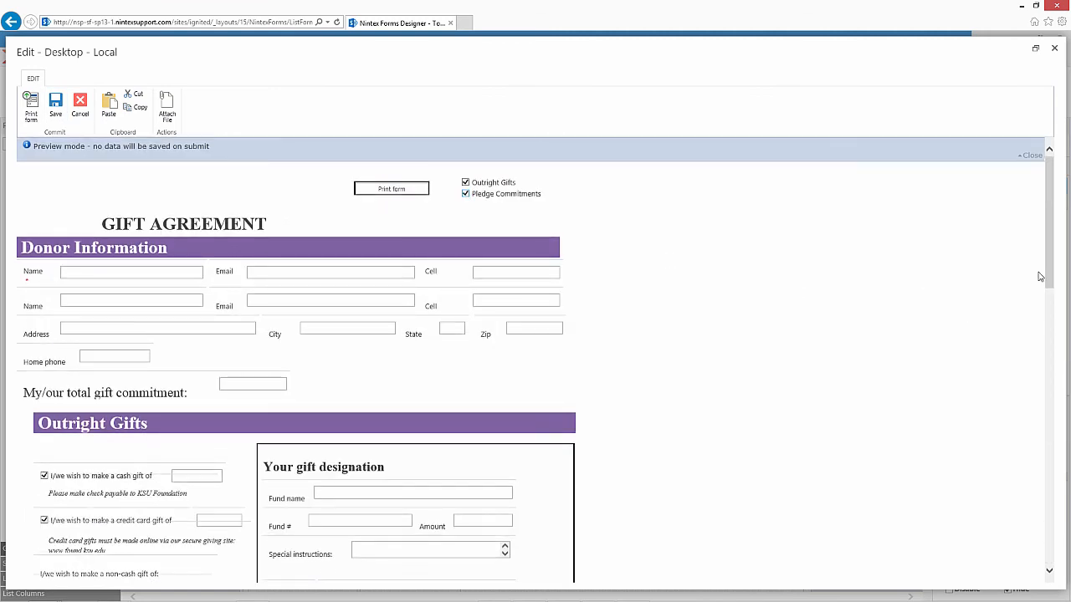
{"action": "left_click_drag", "start_coordinate": [1049, 274], "coordinate": [977, 234]}
{"action": "left_click", "coordinate": [77, 109]}
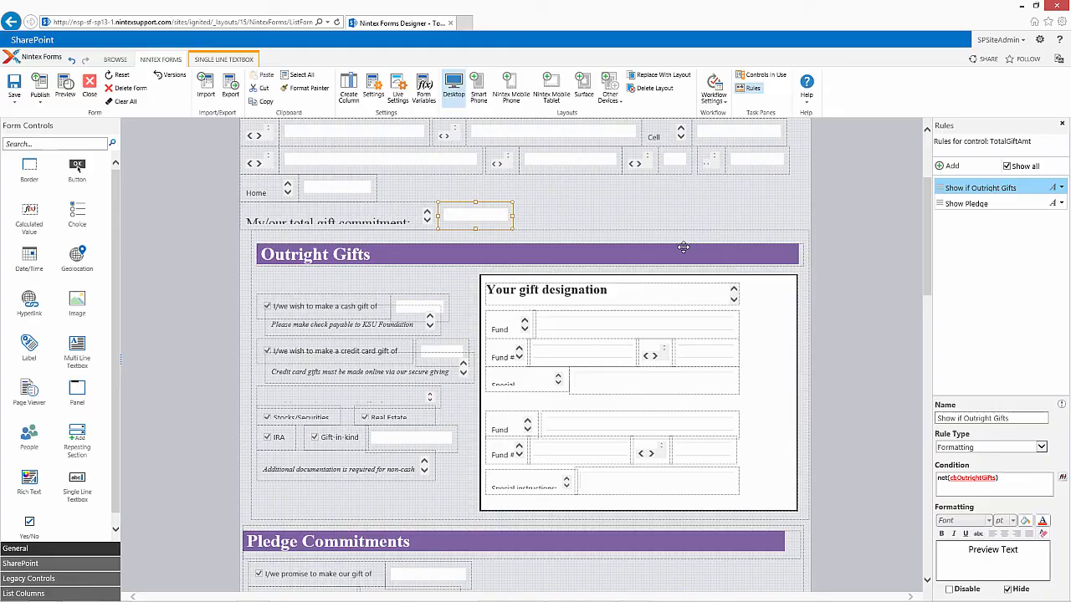